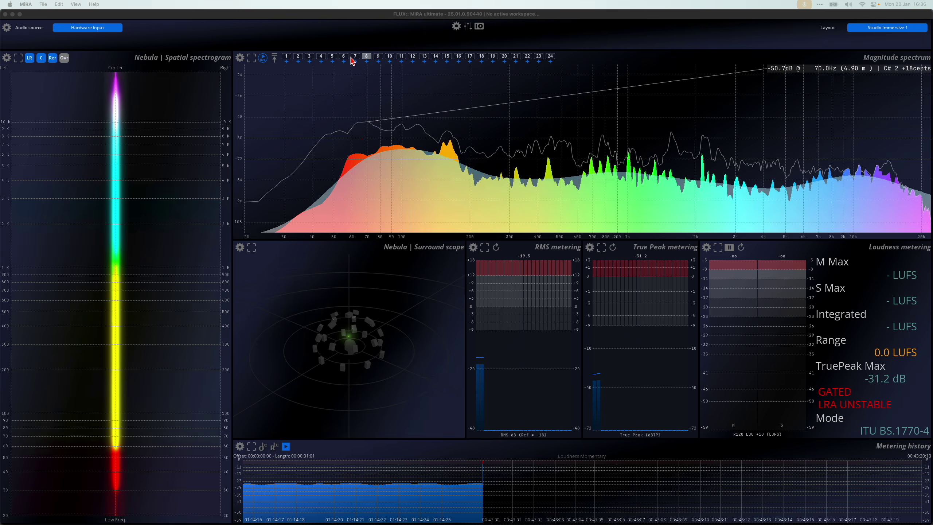
# Try Spat Revolution and Reaper24ch (#3) as audio sources, then revert to hardware input
pyautogui.click(115, 29)
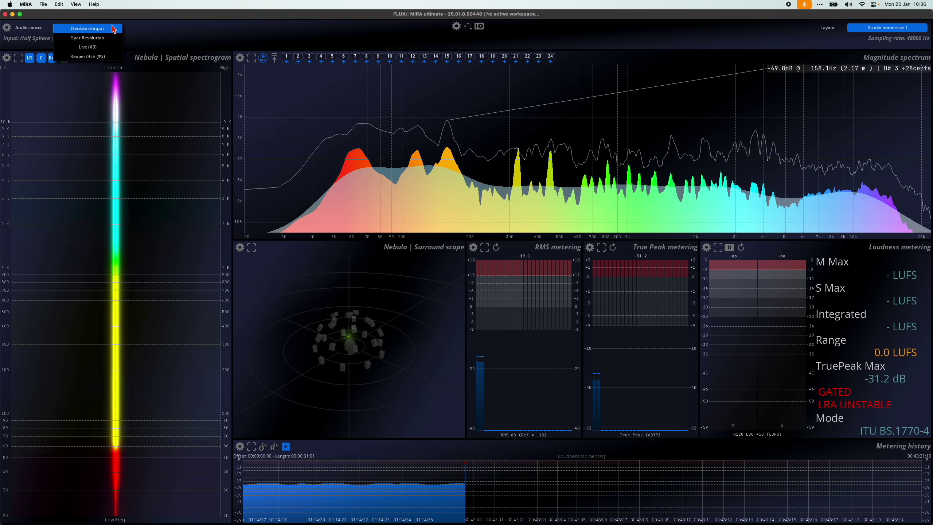
pyautogui.click(93, 38)
pyautogui.click(88, 30)
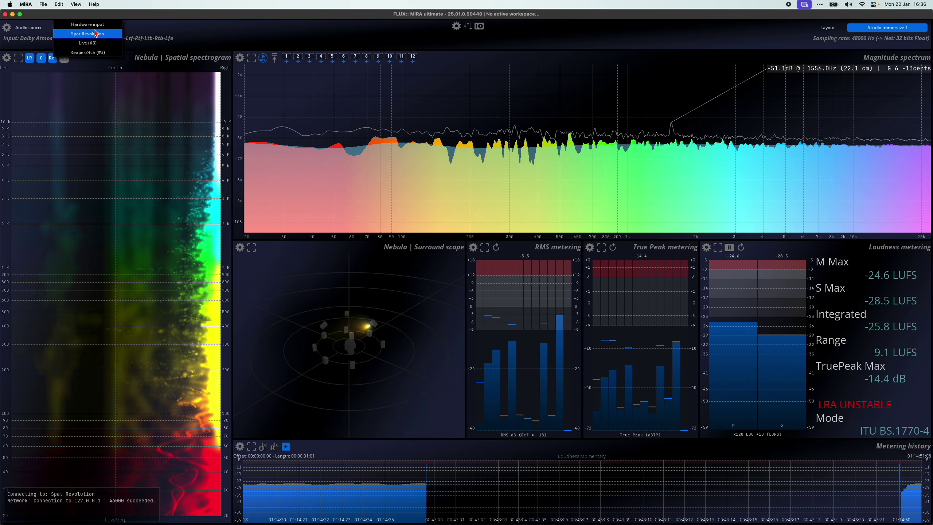
pyautogui.click(88, 53)
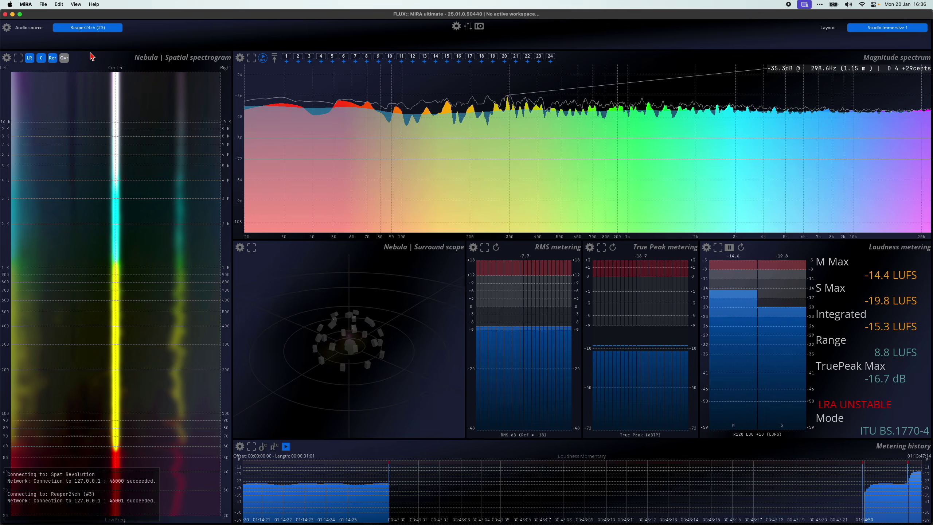
pyautogui.click(88, 28)
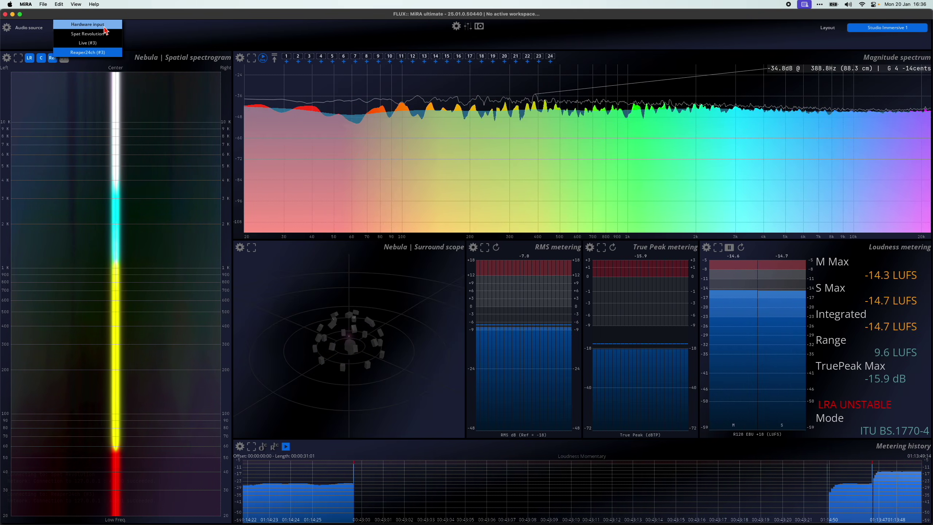
pyautogui.click(105, 26)
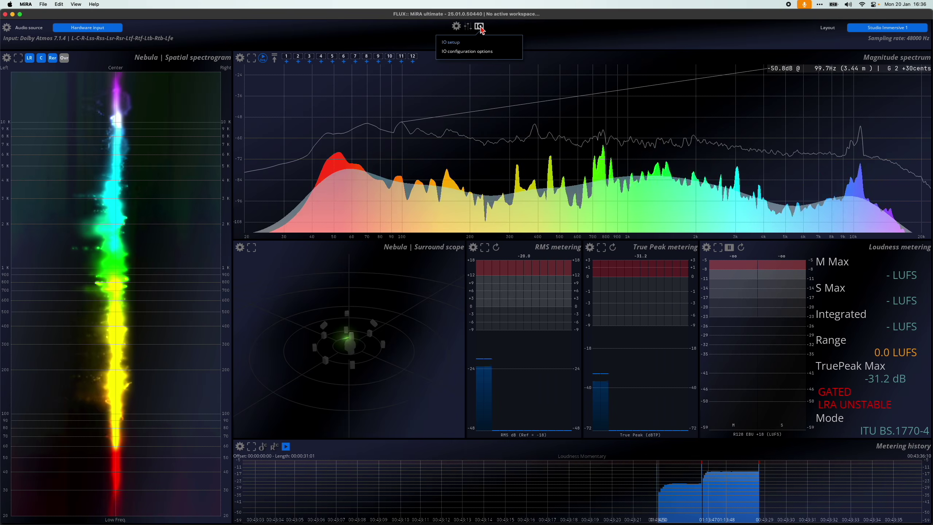
# Review the available input devices in the IO settings and dismiss them
pyautogui.click(480, 28)
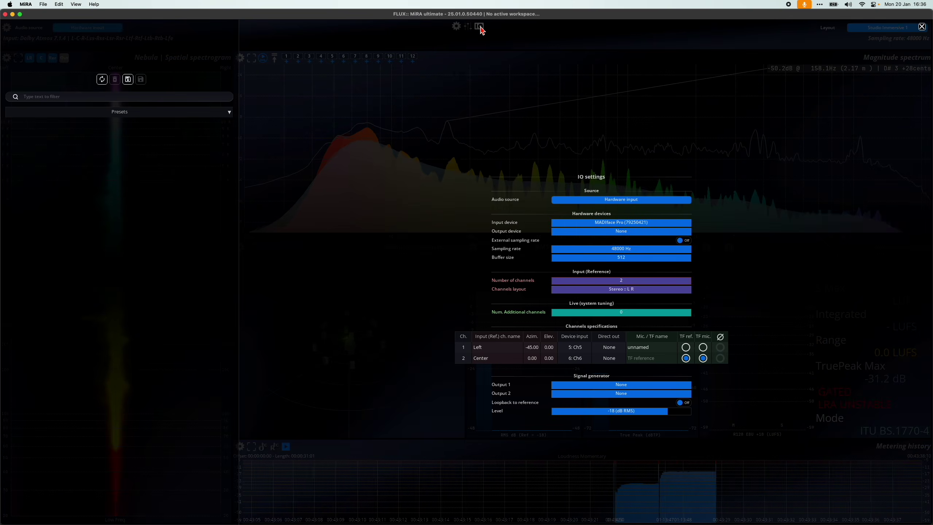
pyautogui.click(622, 222)
pyautogui.press('Escape')
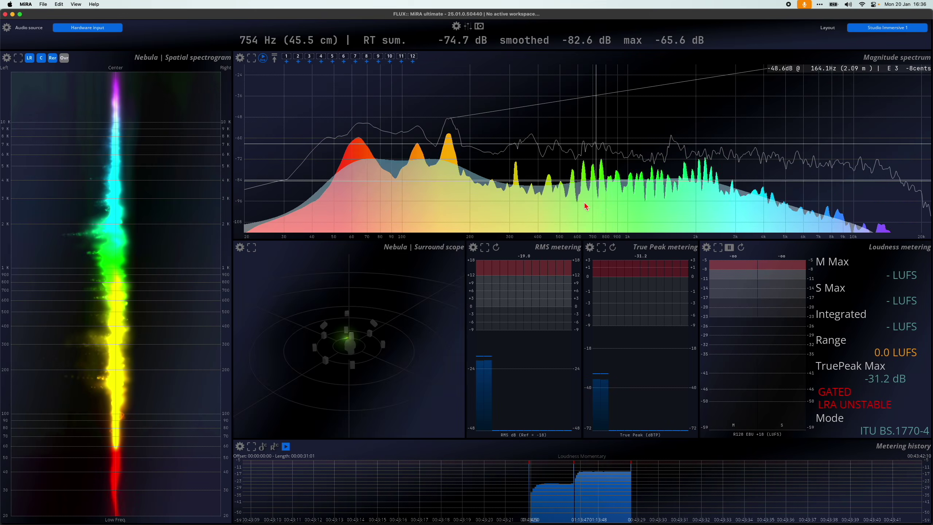
# Select Spat Revolution as the audio source for all meters
pyautogui.click(88, 28)
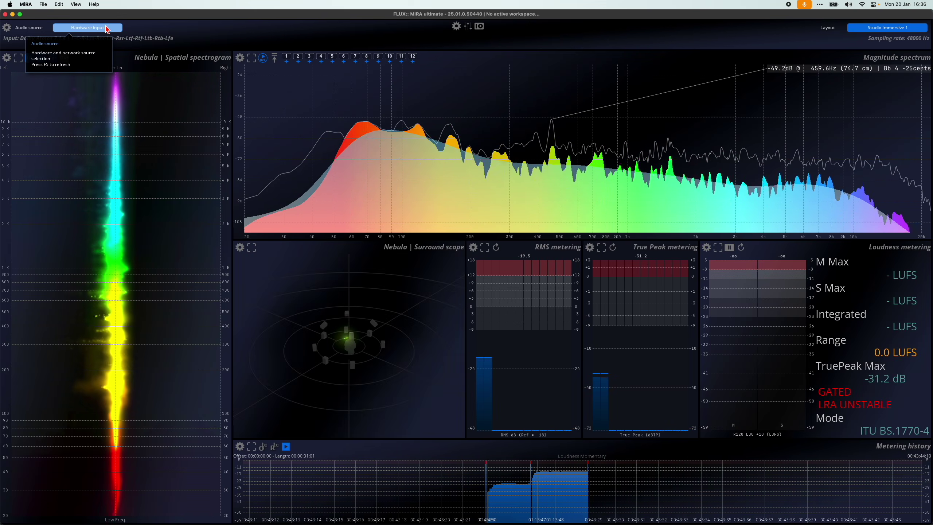
pyautogui.click(87, 37)
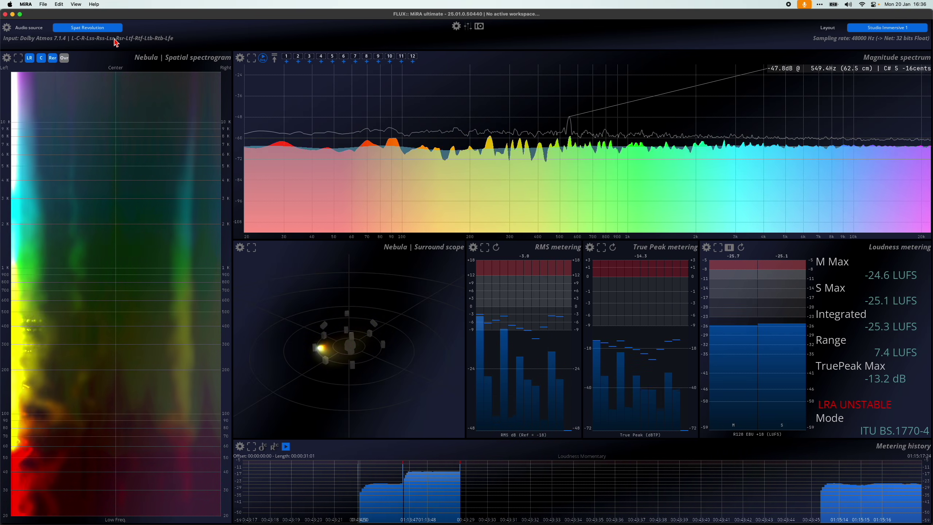
pyautogui.press('super+Tab')
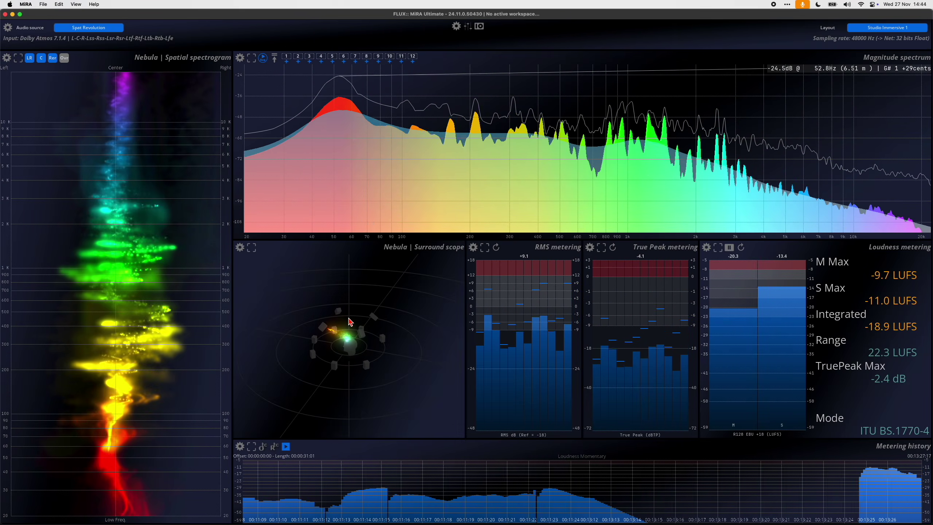
# Enlarge the Surround scope to fill the window and orbit between top-down and tilted views
pyautogui.doubleClick(349, 321)
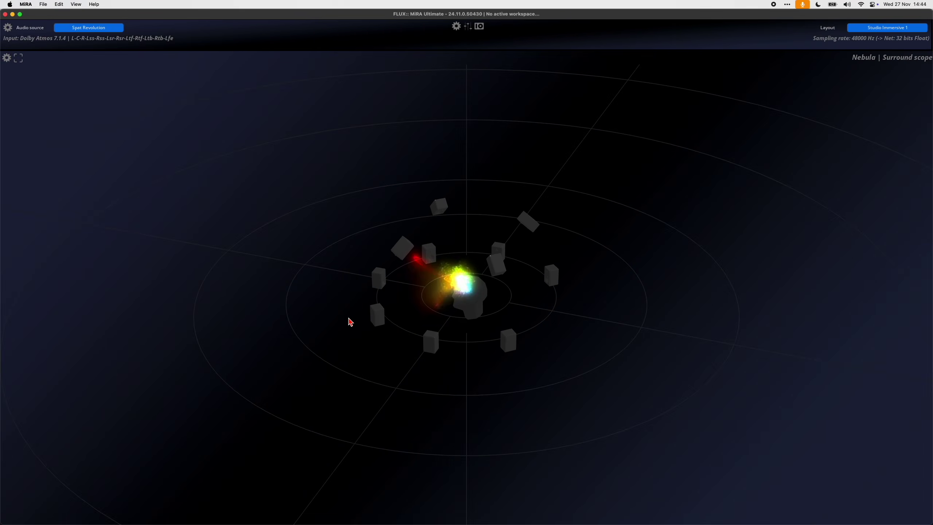
pyautogui.doubleClick(393, 322)
pyautogui.scroll(-5, 393, 322)
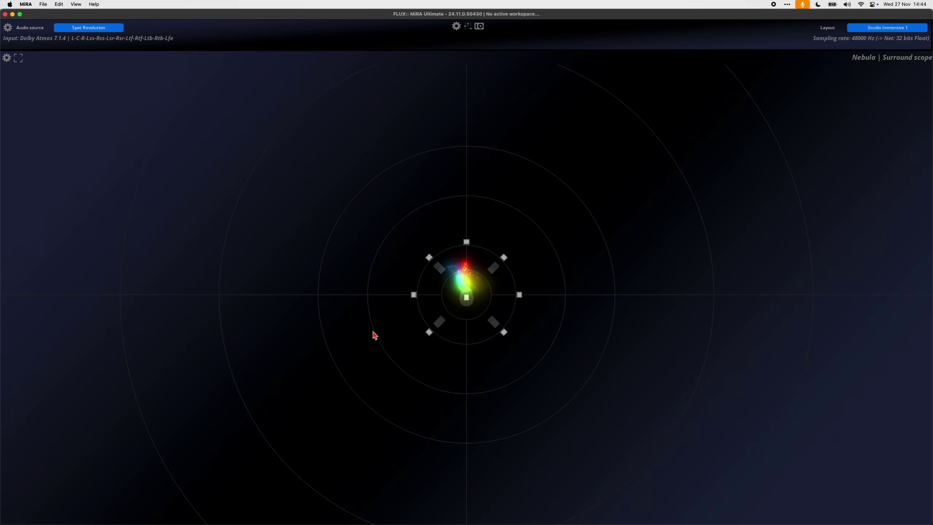
pyautogui.moveTo(412, 282)
pyautogui.mouseDown()
pyautogui.moveTo(558, 126)
pyautogui.moveTo(637, 143)
pyautogui.mouseUp()
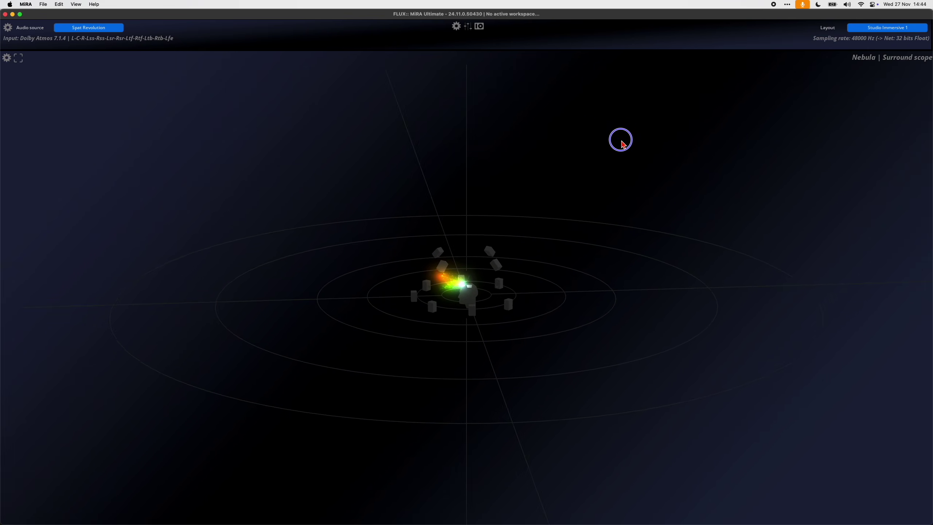
pyautogui.scroll(5, 635, 149)
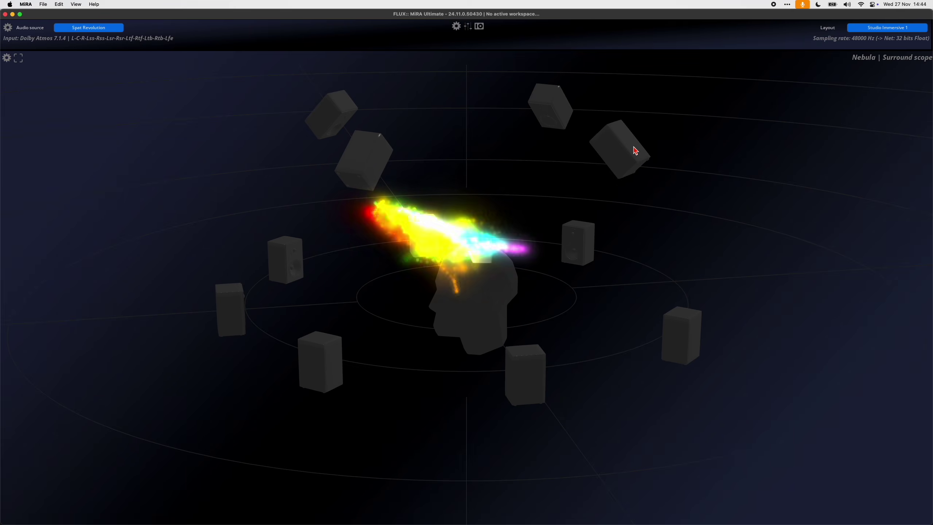
pyautogui.doubleClick(635, 151)
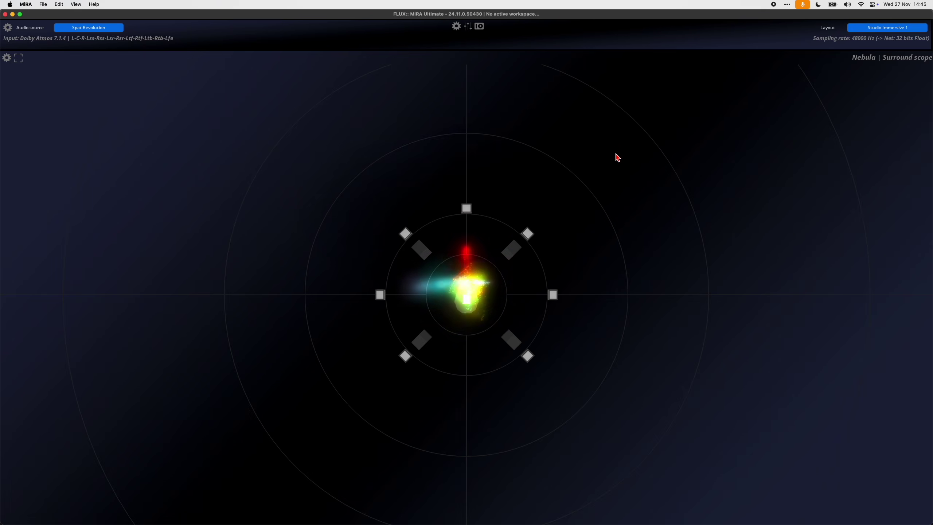
# Bring Spat Revolution forward, tilt its 3D room view, then return to MIRA's scope
pyautogui.press('super+Tab')
pyautogui.click(364, 269)
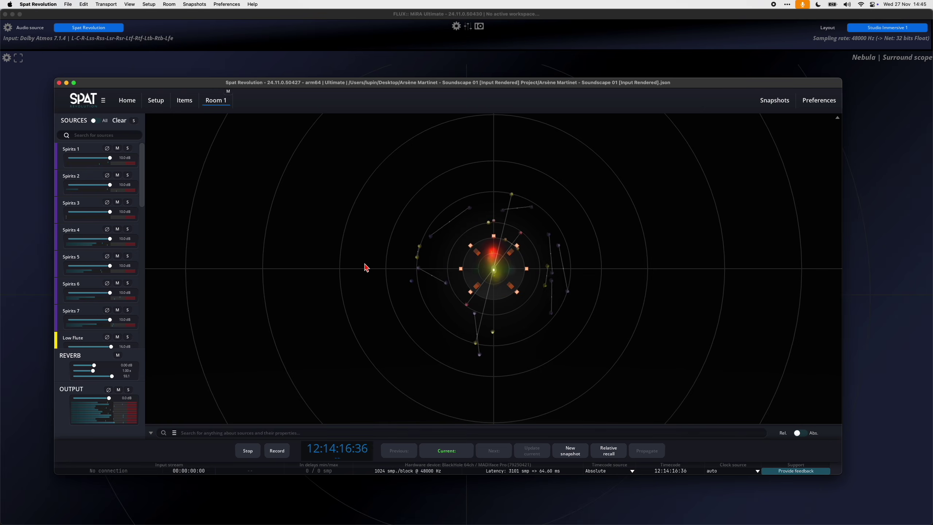
pyautogui.moveTo(365, 268); pyautogui.dragTo(463, 158)
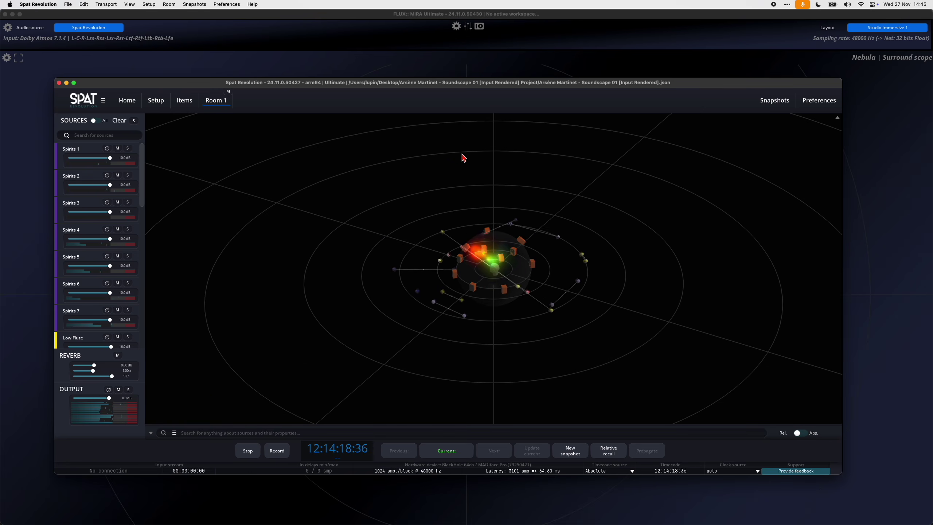
pyautogui.press('super+Tab')
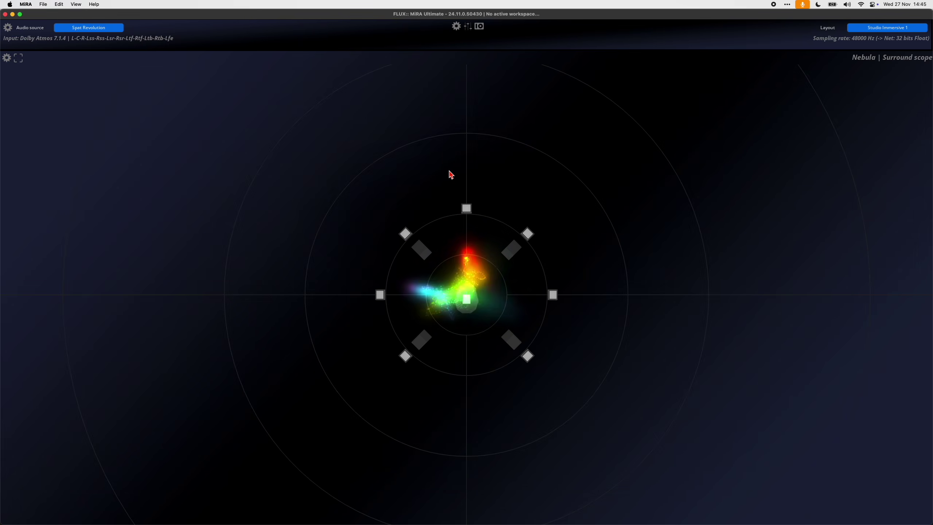
# Tilt the Nebula surround scope into a perspective view
pyautogui.moveTo(448, 172); pyautogui.dragTo(596, 37)
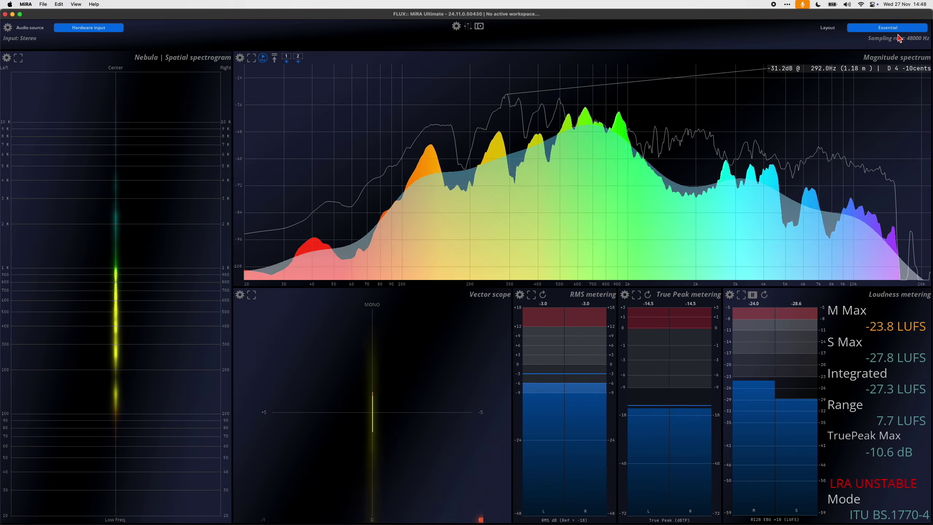
# Switch to Metering Statistics and queue the Wild Essence and Black Camel wav files offline
pyautogui.click(886, 28)
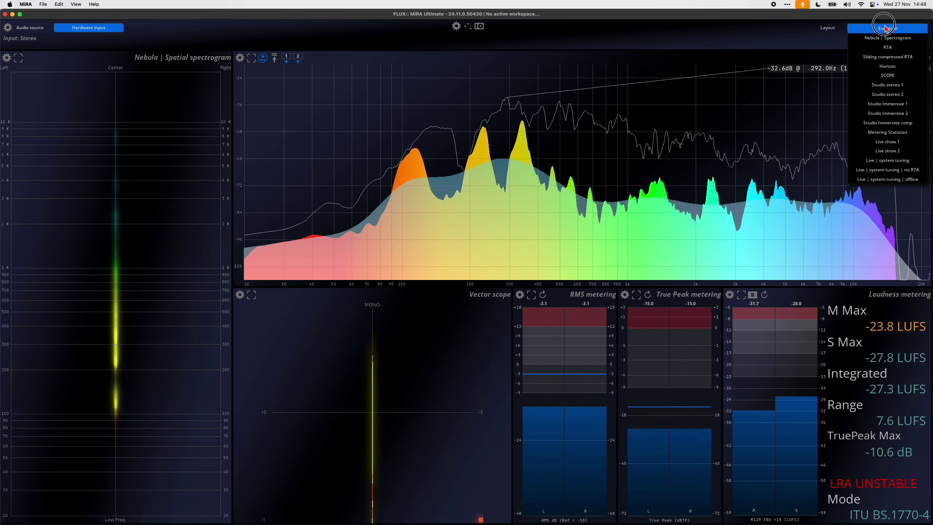
pyautogui.click(887, 132)
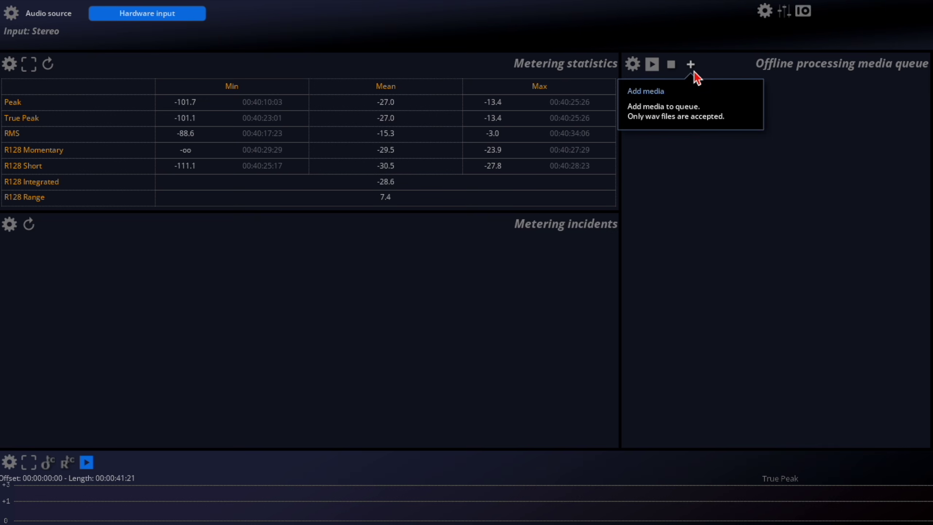
pyautogui.click(691, 65)
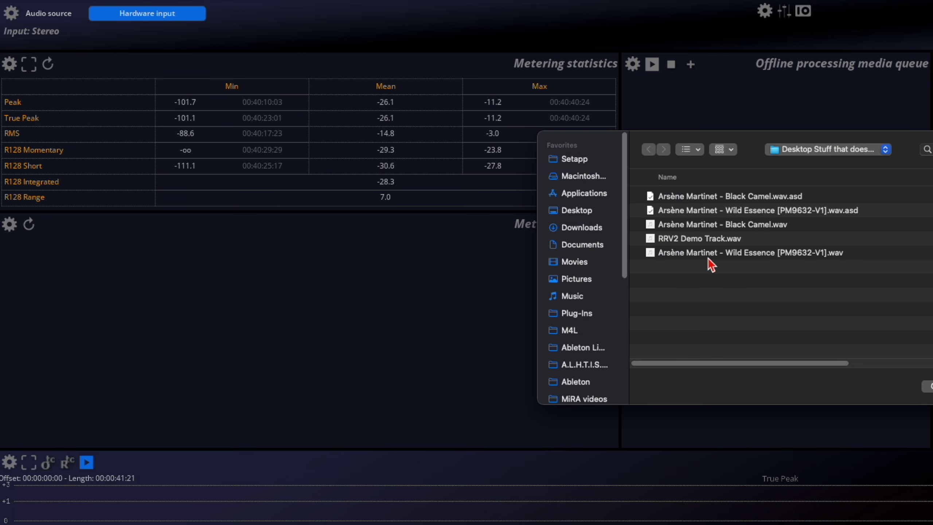
pyautogui.doubleClick(707, 253)
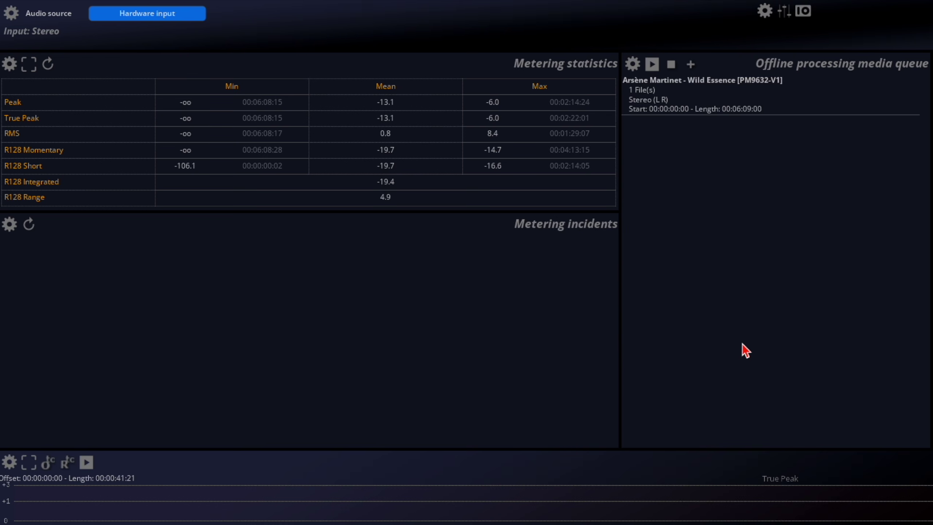
pyautogui.click(692, 66)
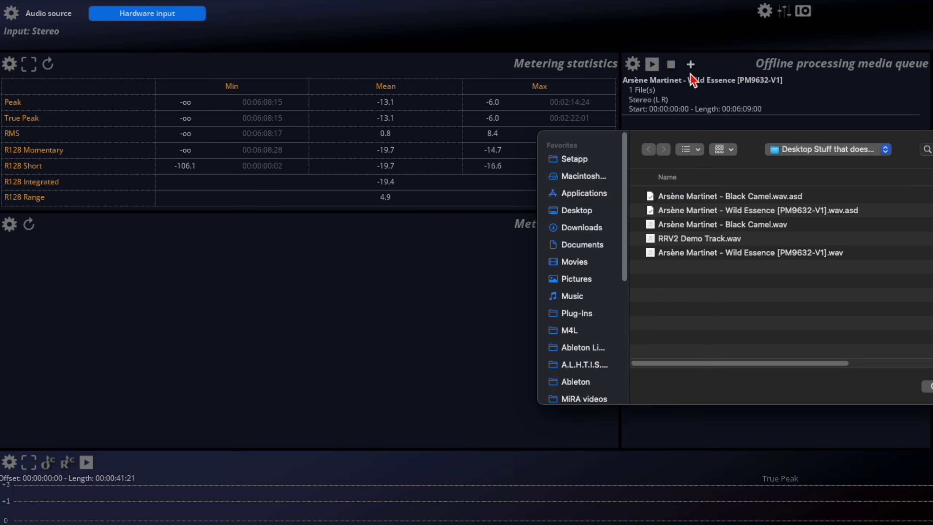
pyautogui.doubleClick(706, 226)
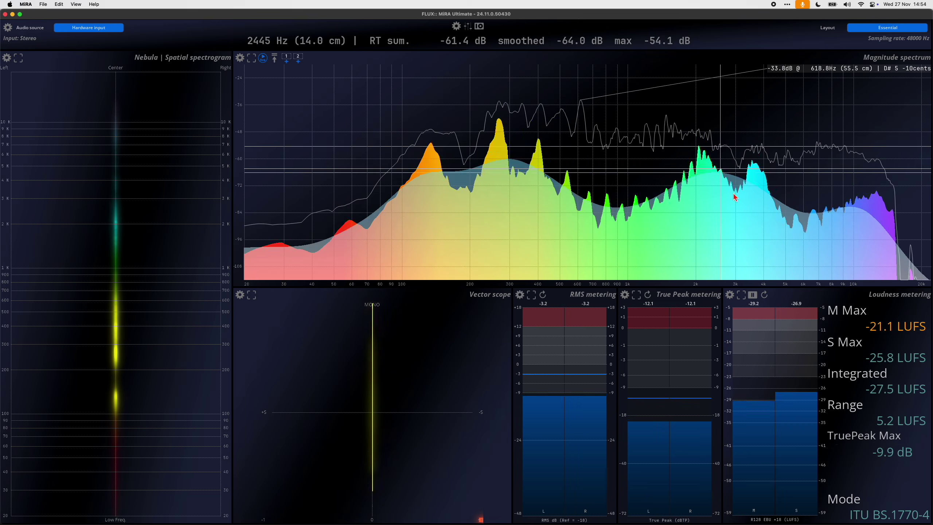
# Move through the factory layouts to SCOPE and turn on its layout Edit mode
pyautogui.click(880, 29)
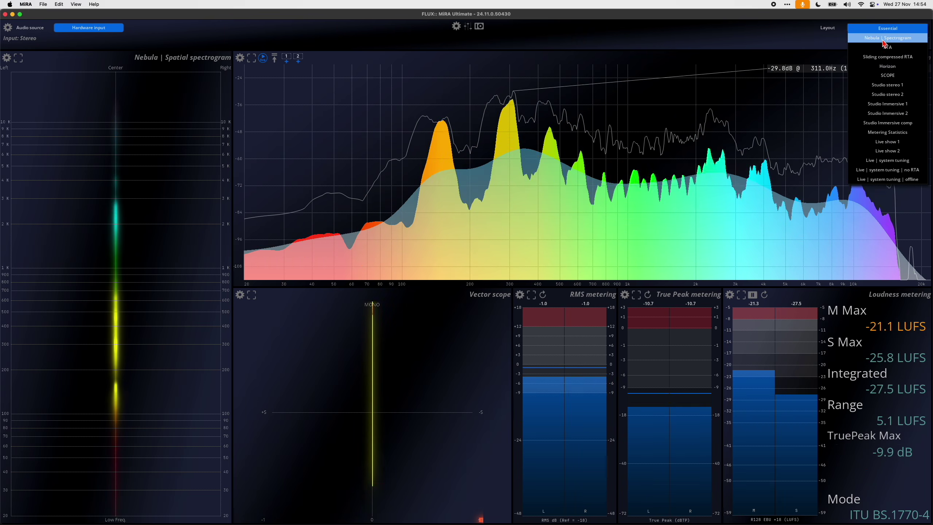
pyautogui.click(890, 48)
pyautogui.press('Right')
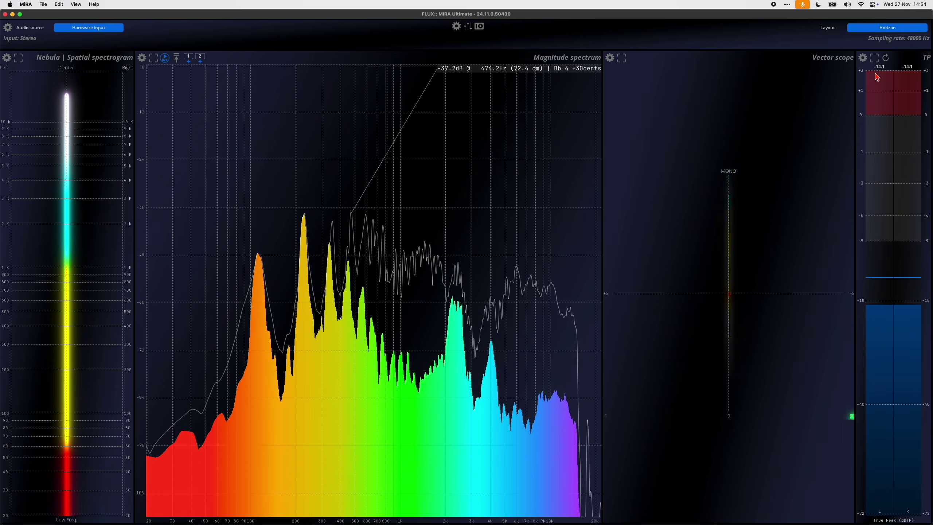
pyautogui.press('Right')
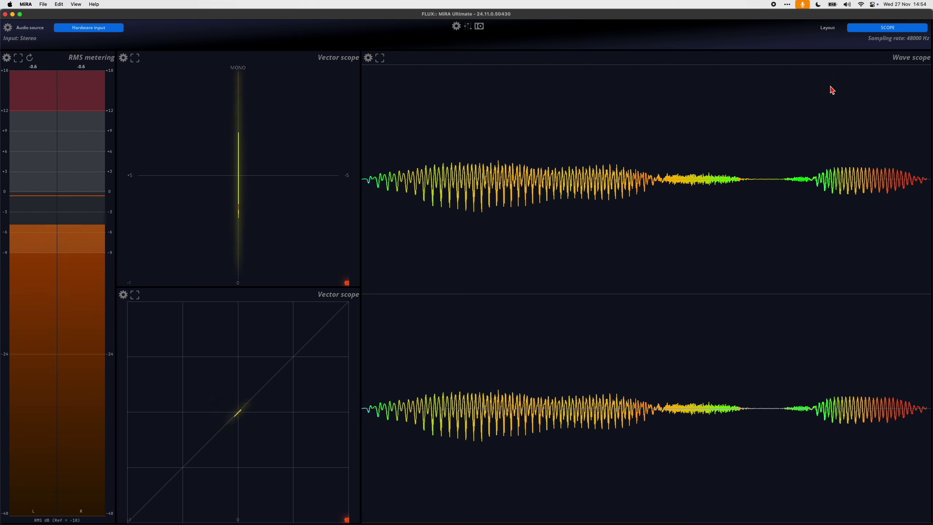
pyautogui.press('super+e')
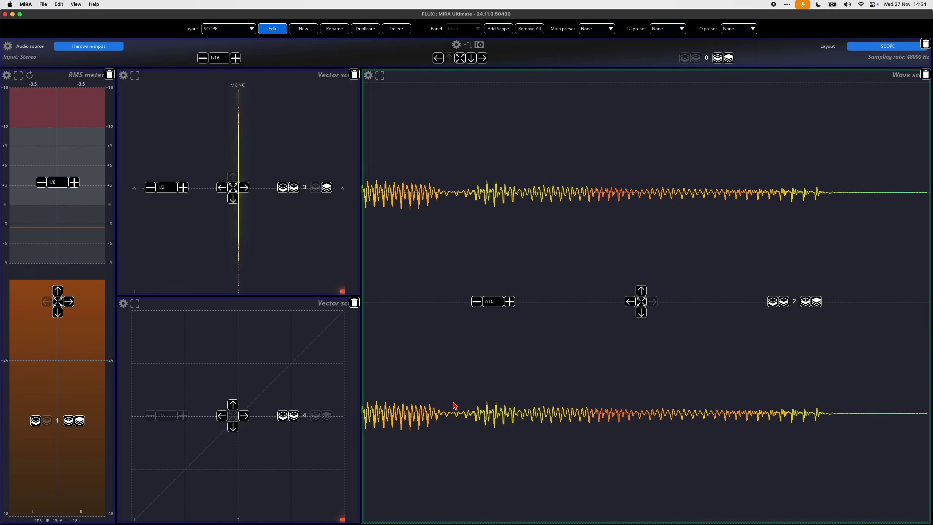
# Turn off layout Edit mode, then review and close the wave scope display settings
pyautogui.press('super+e')
pyautogui.press('super+comma')
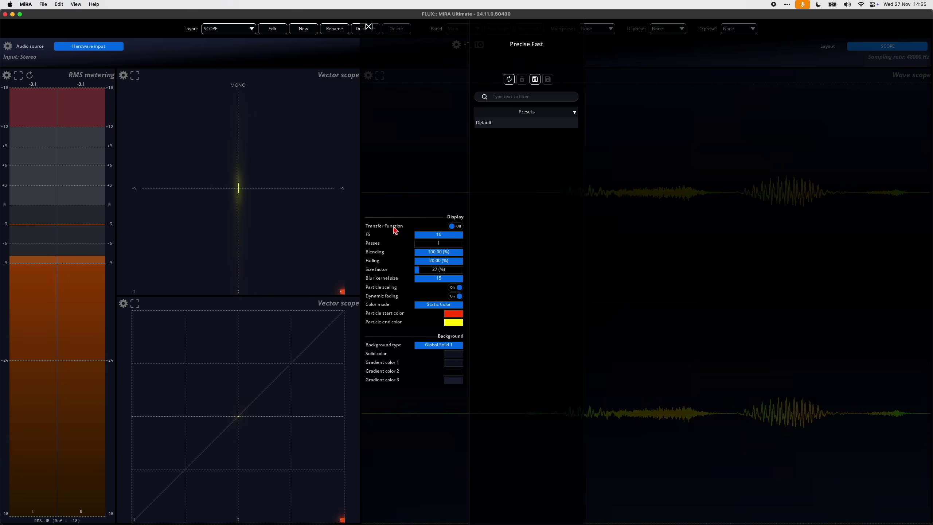
pyautogui.click(273, 269)
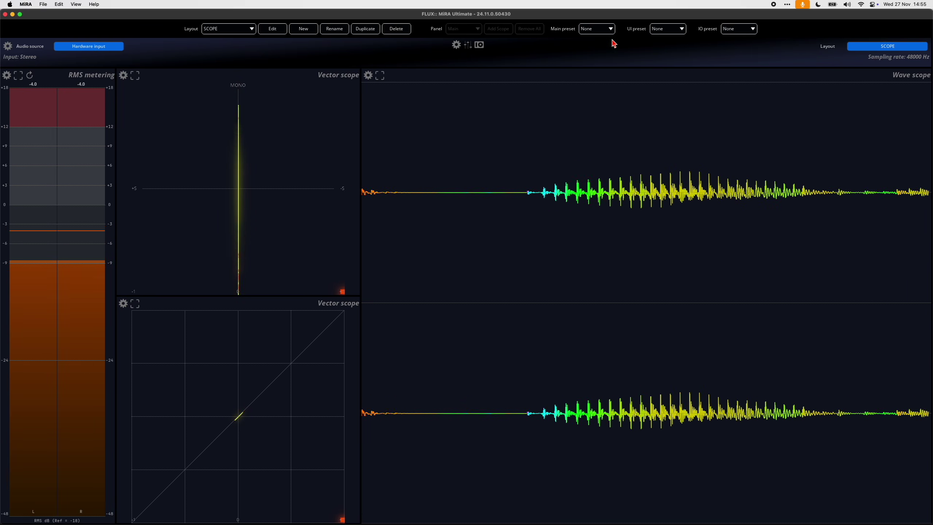
pyautogui.click(735, 30)
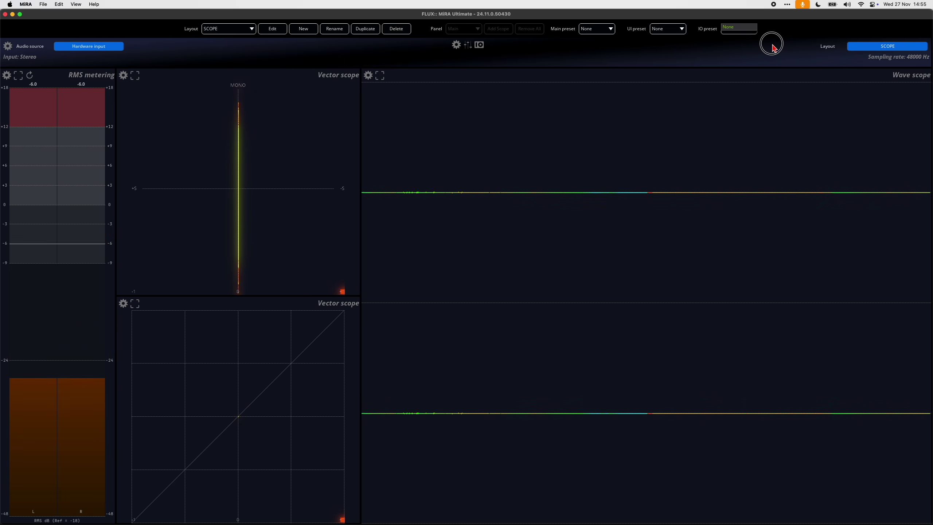